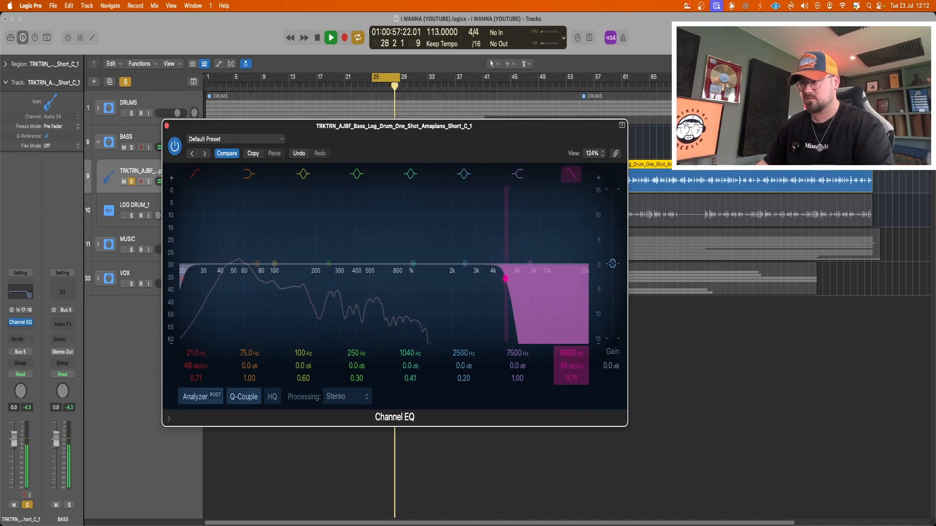
Lower the high-cut frequency on the soloed bass track's Channel EQ and insert FabFilter Pro-C 2 after it.
drag(570, 355, 570, 361)
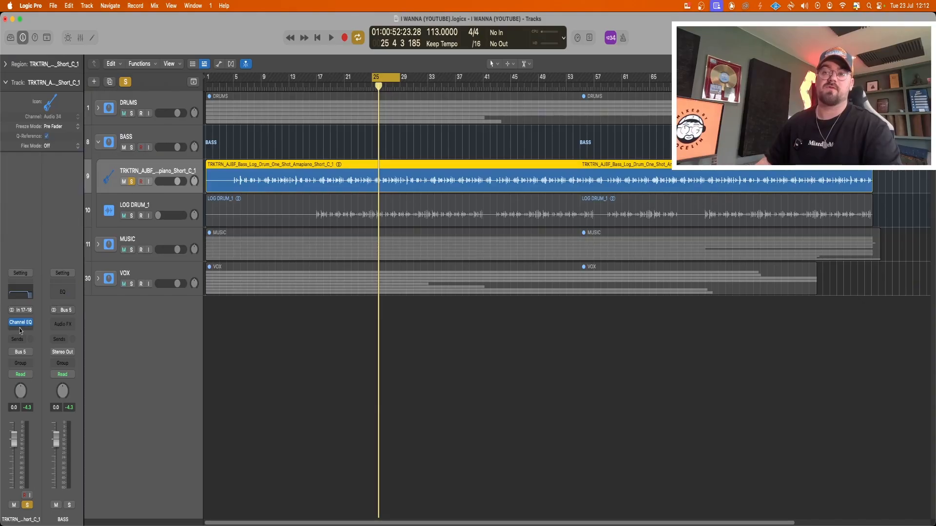
click(21, 332)
mouse_move(89, 336)
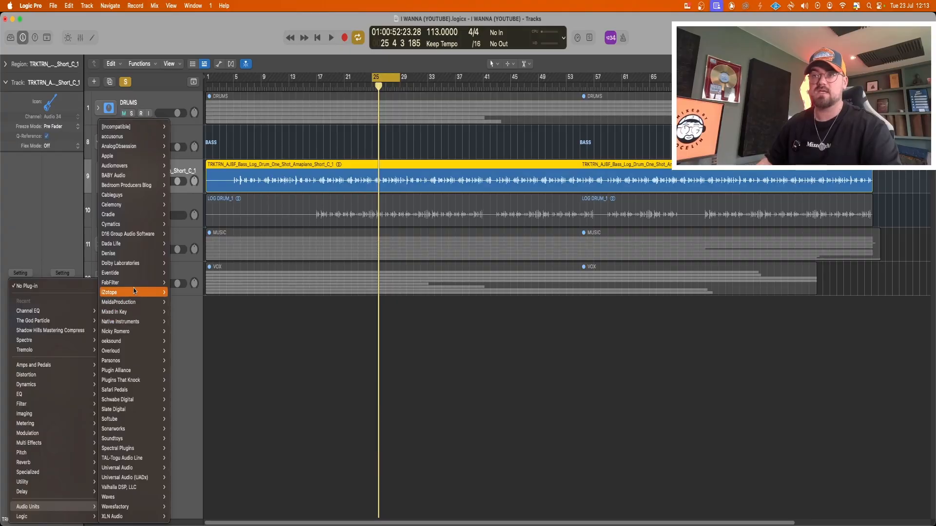
mouse_move(146, 283)
click(241, 297)
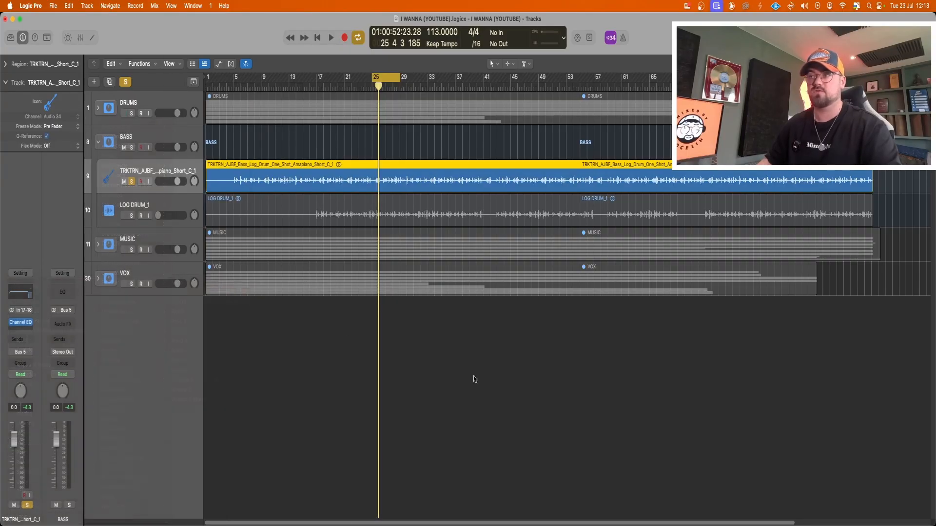
While looping the soloed bass, lower the Pro-C 2 ratio and shorten its release and its attack, the latter to about 0.009 ms.
key(space)
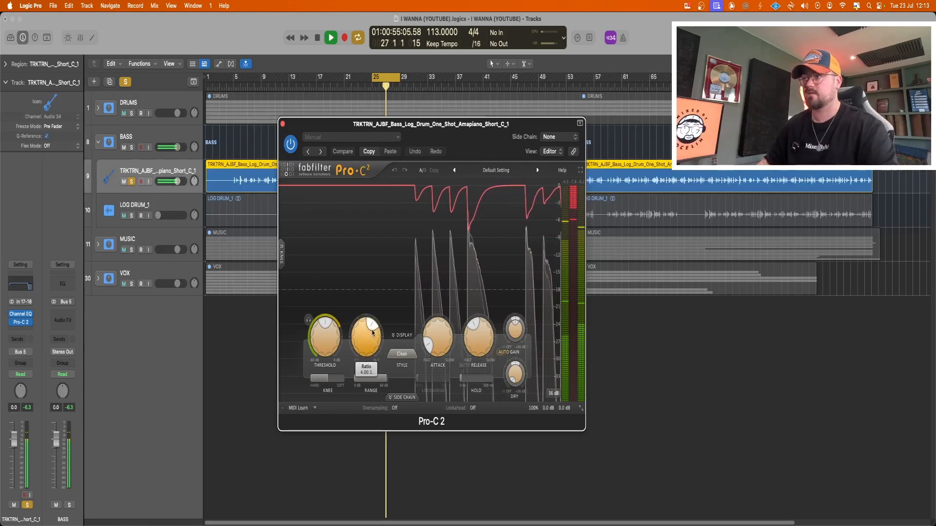
key(space)
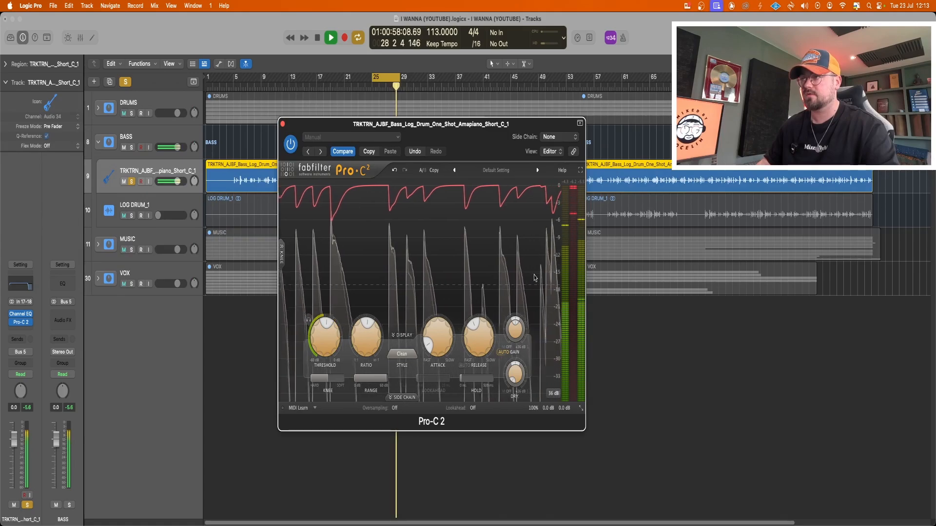
key(space)
mouse_move(444, 344)
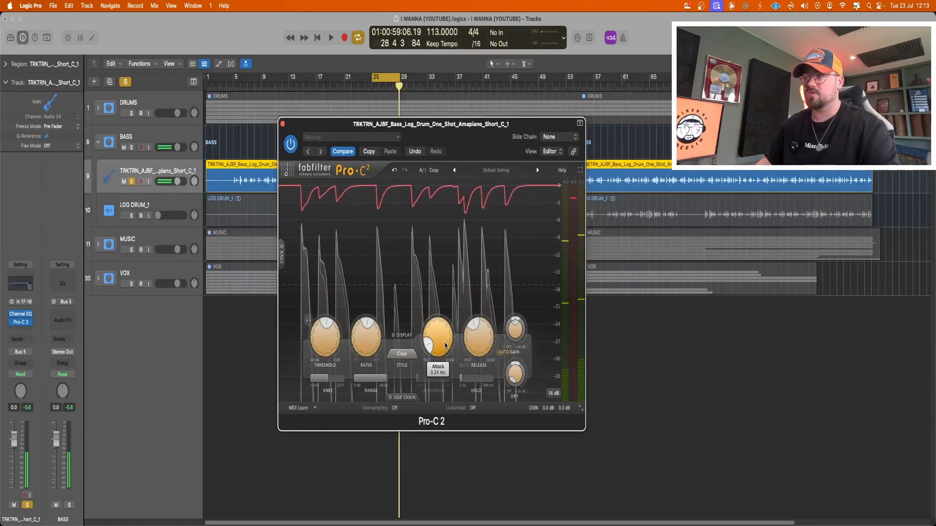
drag(444, 343, 446, 368)
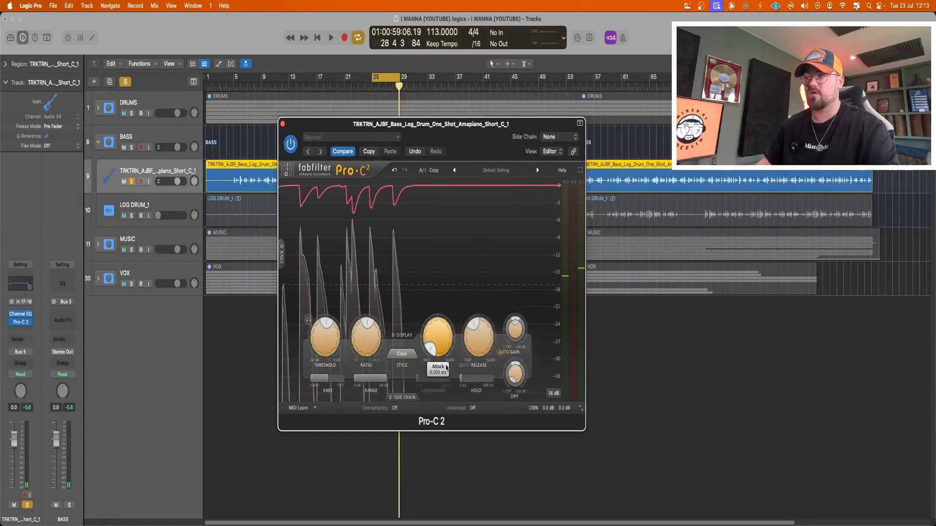
mouse_move(480, 348)
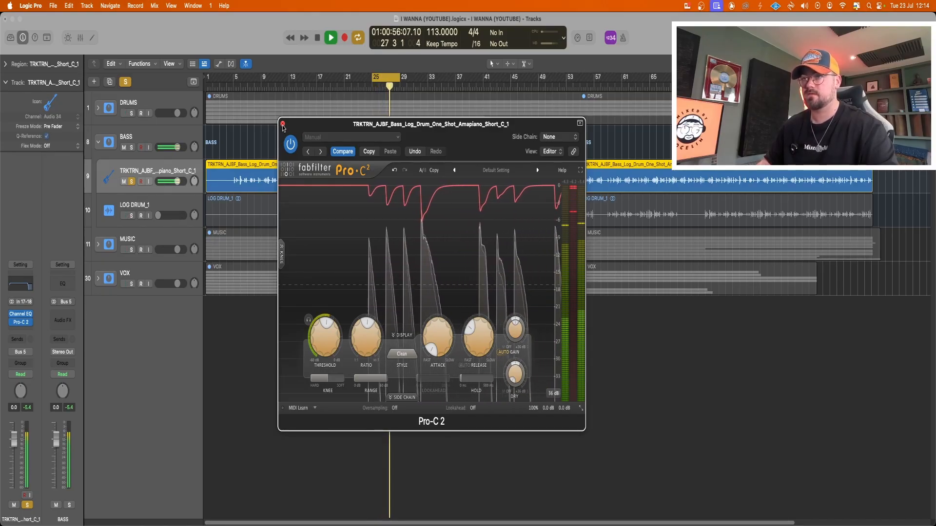
click(283, 124)
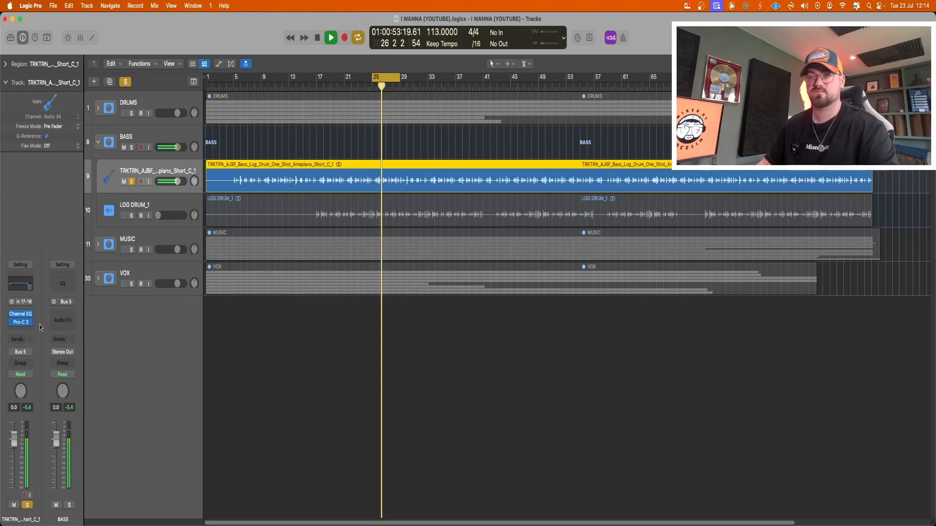
Unsolo the bass track and raise the Pro-C 2 wet gain while listening in the full mix.
click(131, 182)
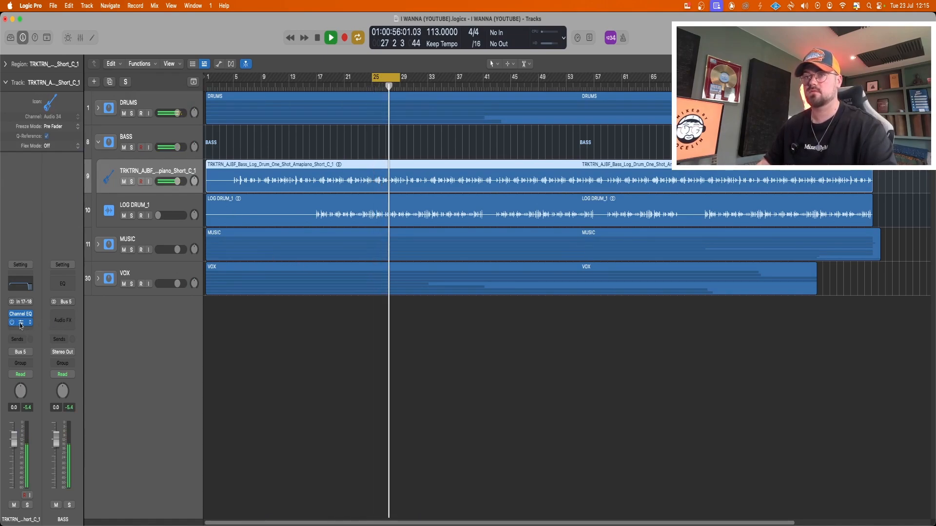
click(21, 324)
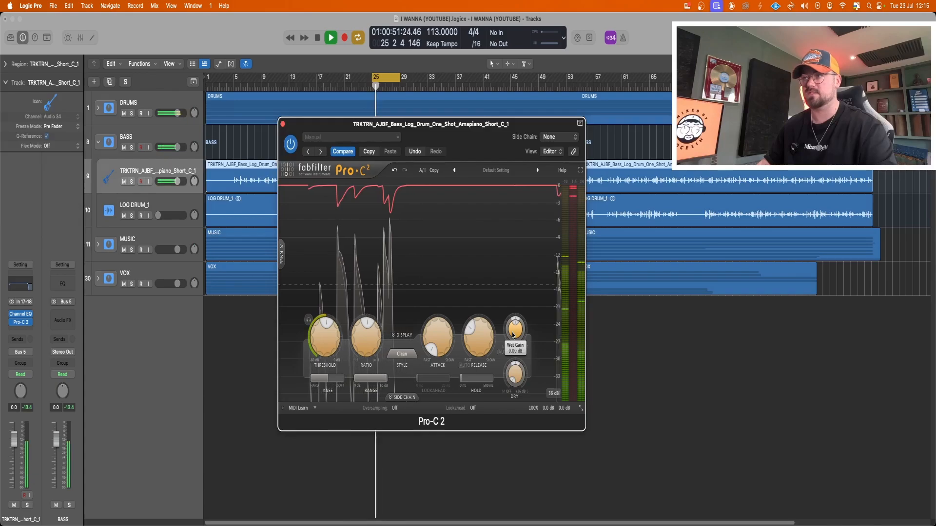
drag(513, 330, 513, 310)
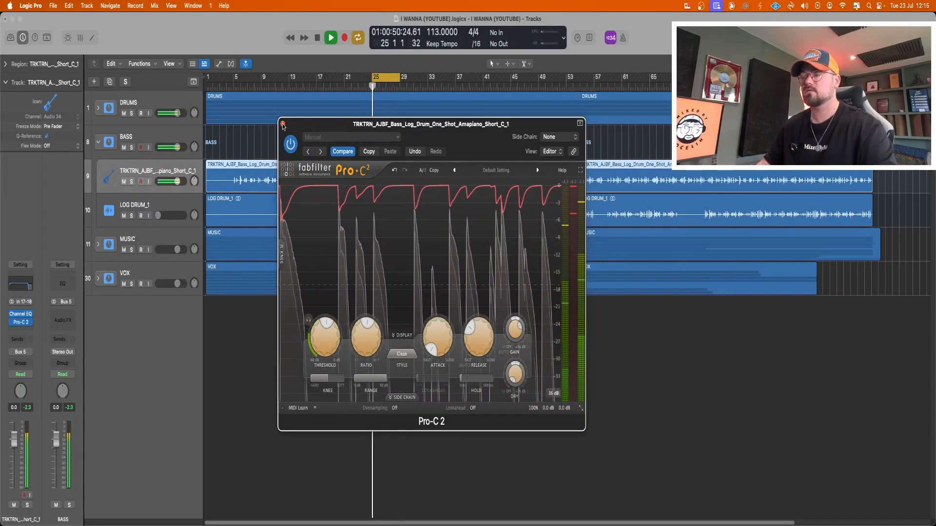
click(283, 124)
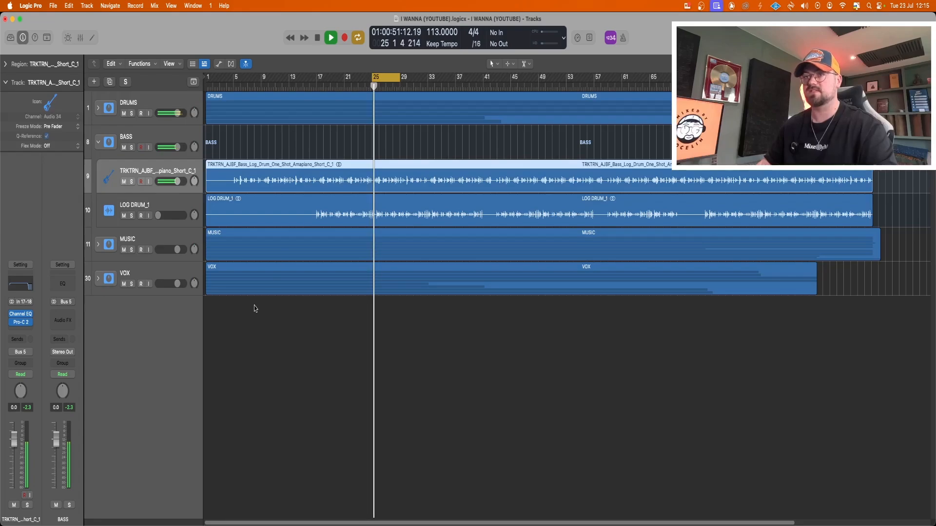
Insert oeksound soothe2 after Pro-C 2 on the bass track.
click(24, 331)
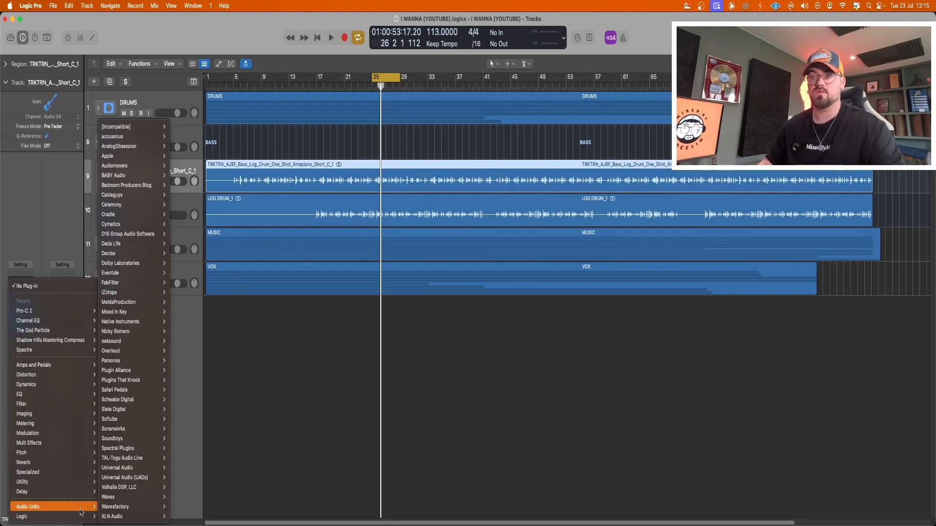
mouse_move(151, 345)
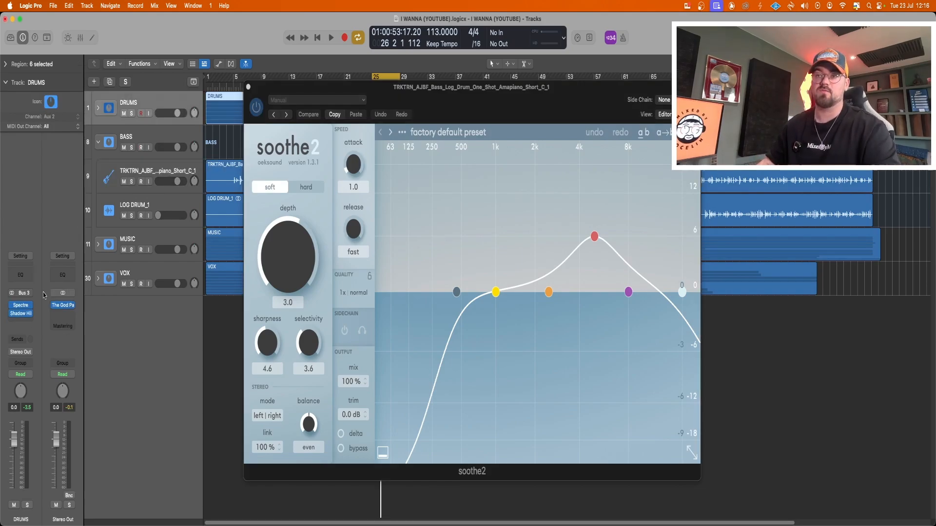
Add a second send on the 113 drum loop track to Bus 7, feeding Aux 6, and check the send routing.
click(18, 334)
click(34, 342)
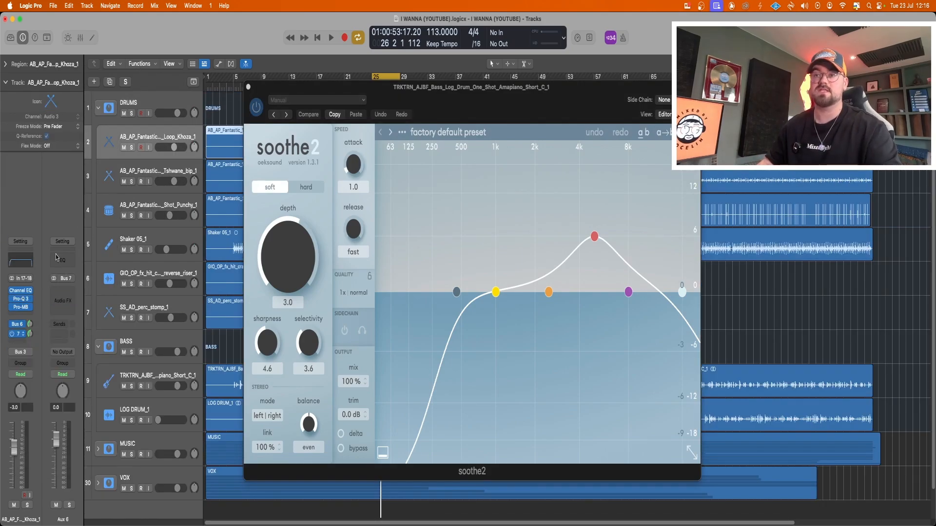
click(21, 324)
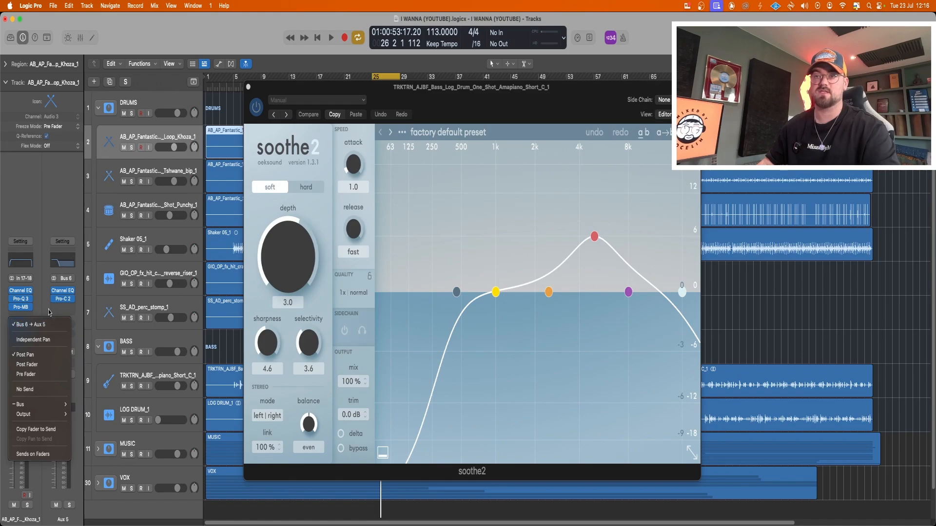
click(25, 323)
click(17, 334)
click(68, 275)
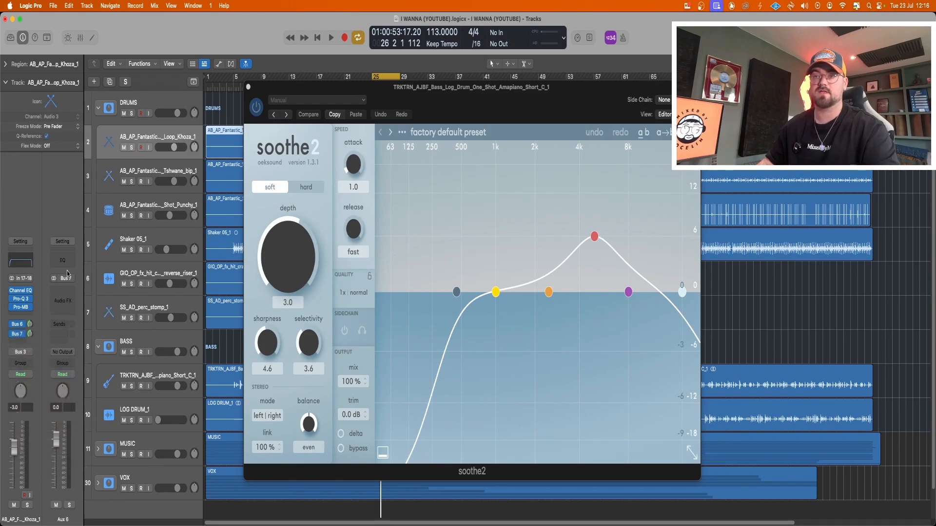
Add a Channel EQ to Aux 6 and enable its high cut, sweeping it down so only the low end passes.
click(70, 264)
click(698, 187)
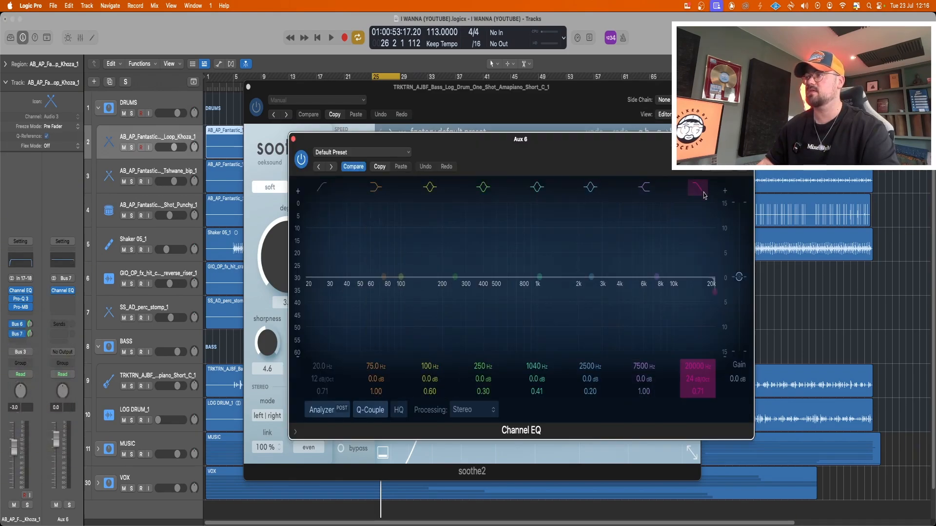
drag(715, 292, 423, 287)
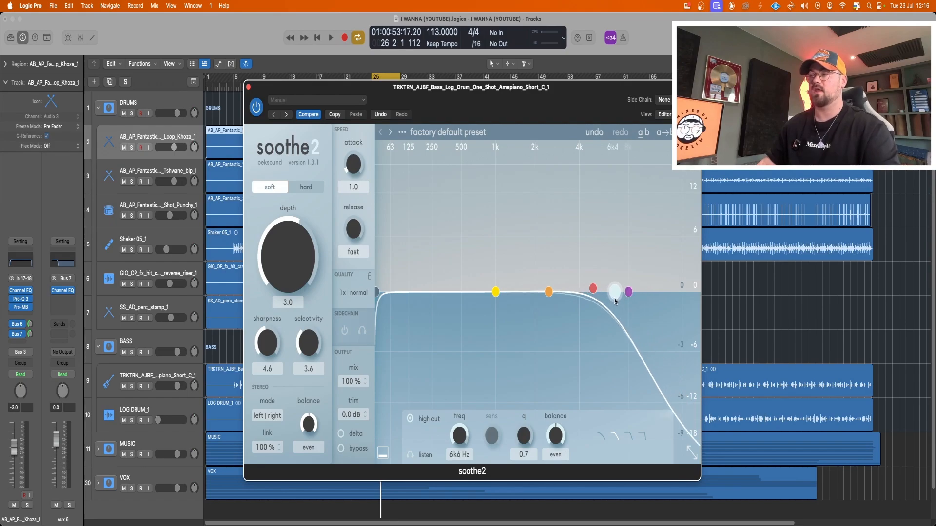
Flatten the soothe2 curve on the bass and bring its high cut down to 266 Hz.
drag(554, 292, 636, 303)
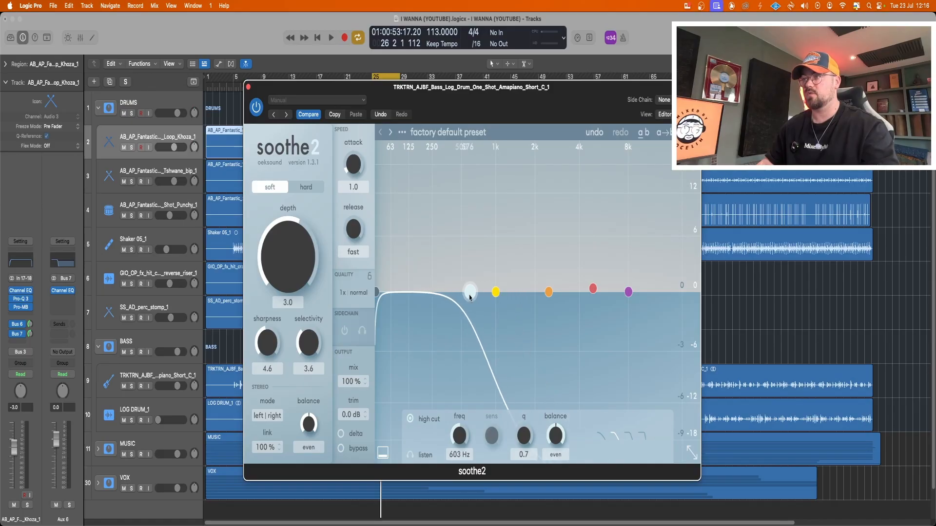
drag(470, 291, 435, 295)
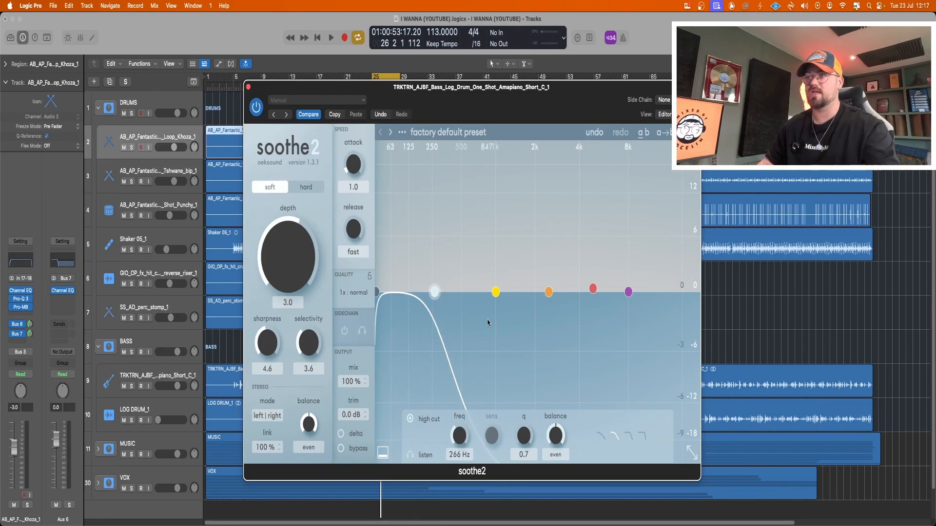
Set the soothe2 side chain source to Bus 7 and turn on the plug-in's sidechain.
click(663, 100)
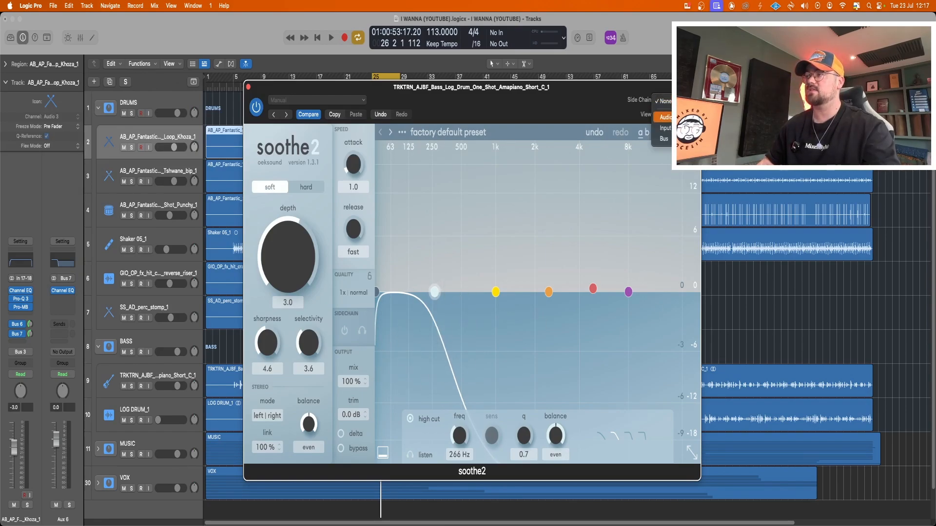
mouse_move(664, 139)
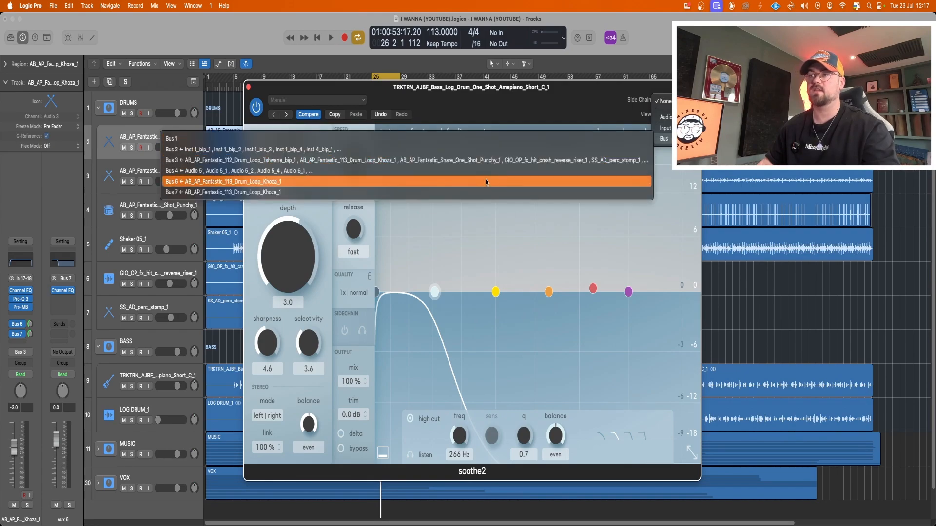
click(238, 193)
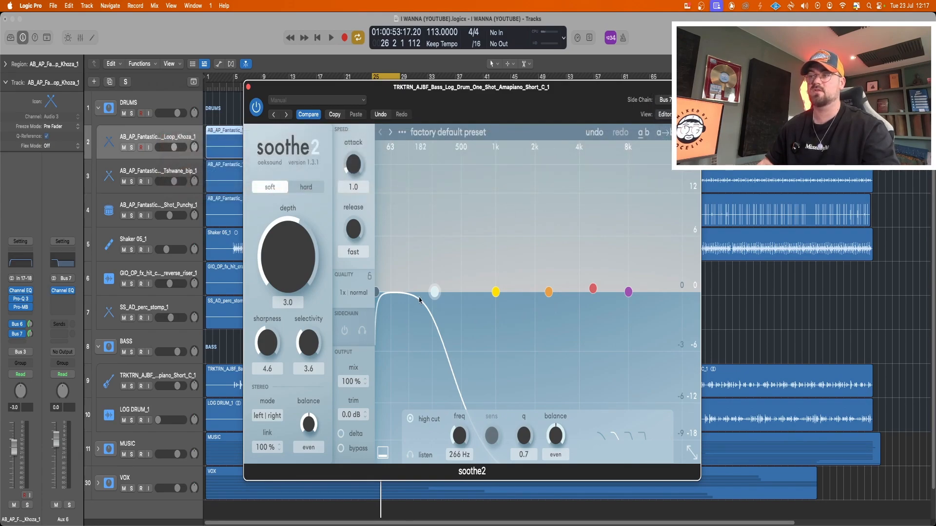
click(343, 331)
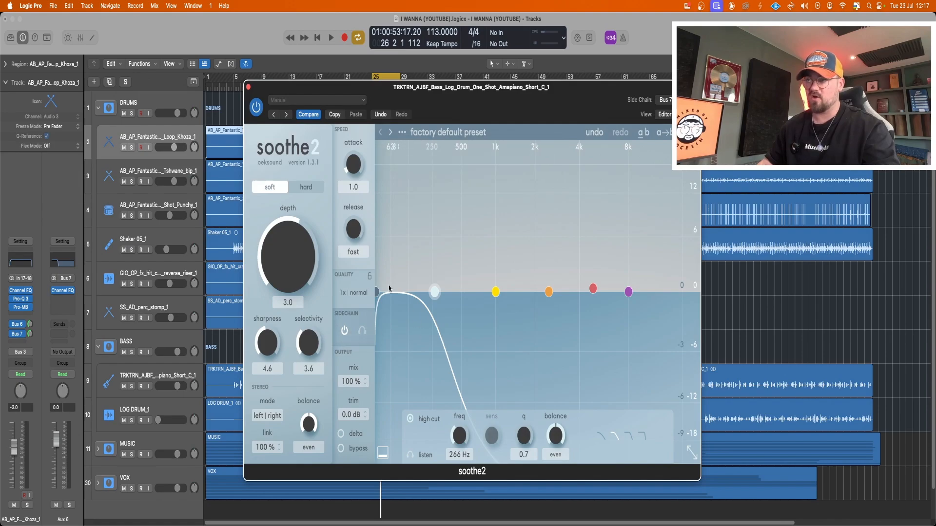
Switch soothe2 to hard mode with fast attack, release 1.0, depth 9.7 and sharpness 5.5 while looping the mix.
click(303, 191)
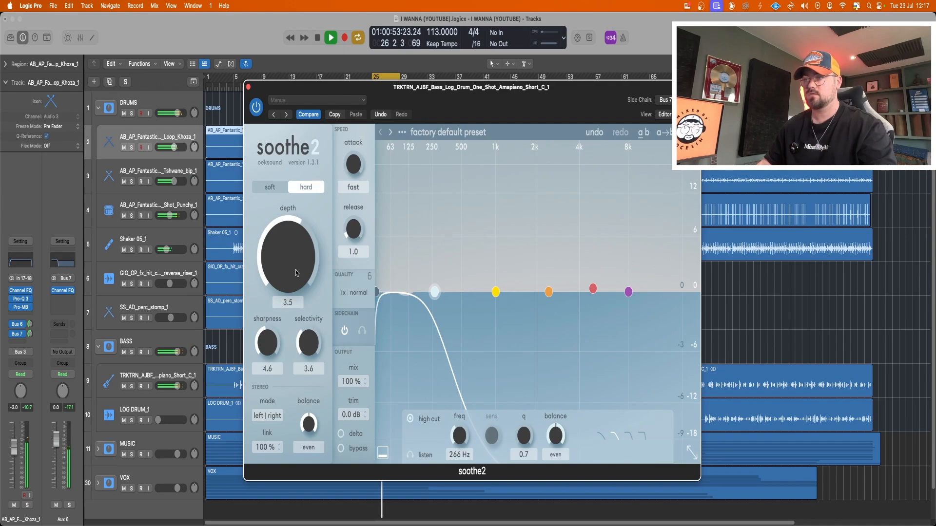
drag(296, 265, 294, 259)
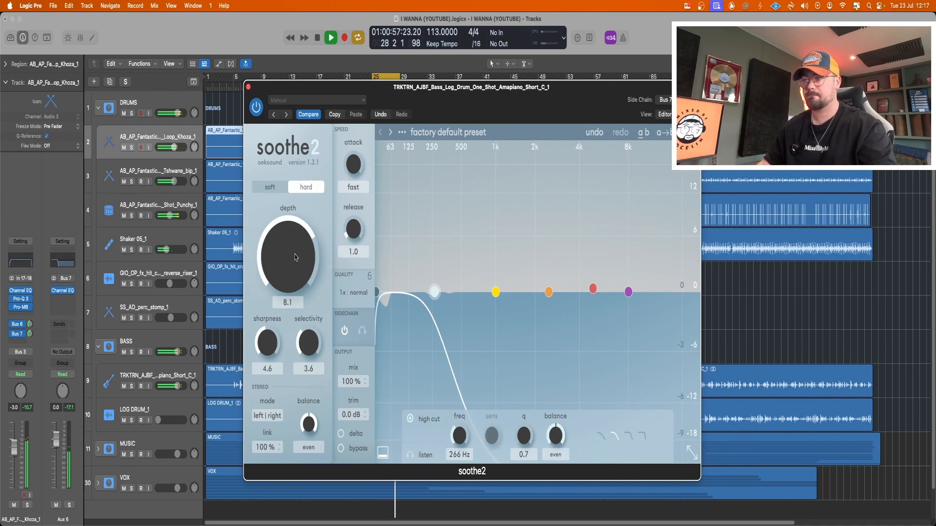
drag(294, 260, 289, 261)
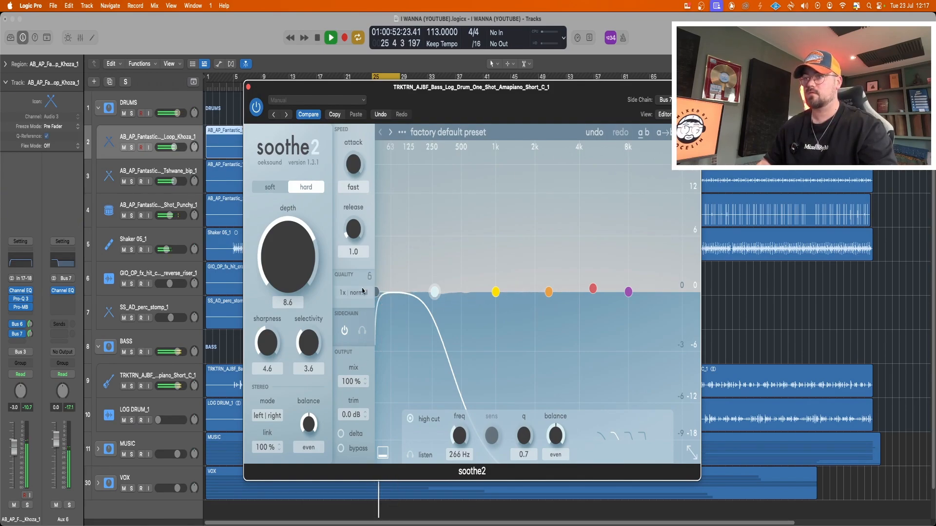
key(space)
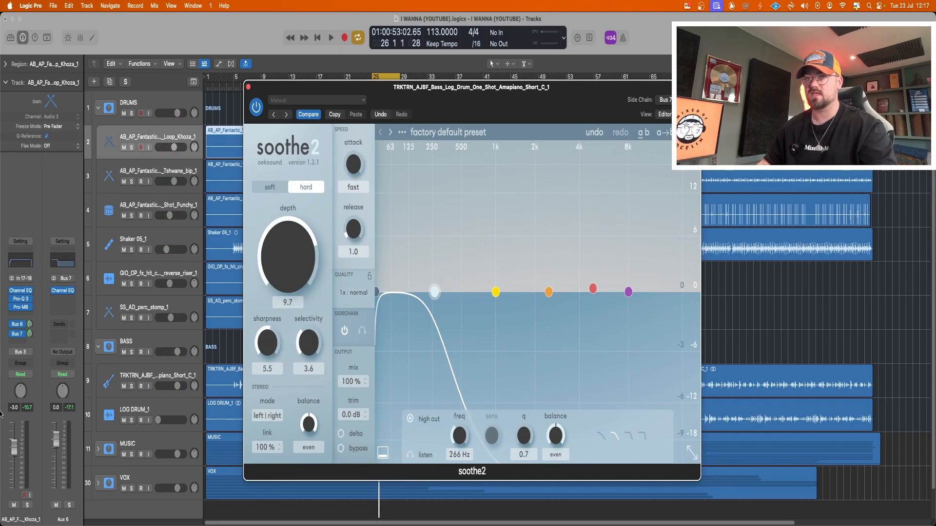
Raise the Bus 7 send level on the 113 drum loop and listen to the soothe2 reduction it triggers.
drag(31, 325, 31, 337)
key(space)
click(32, 336)
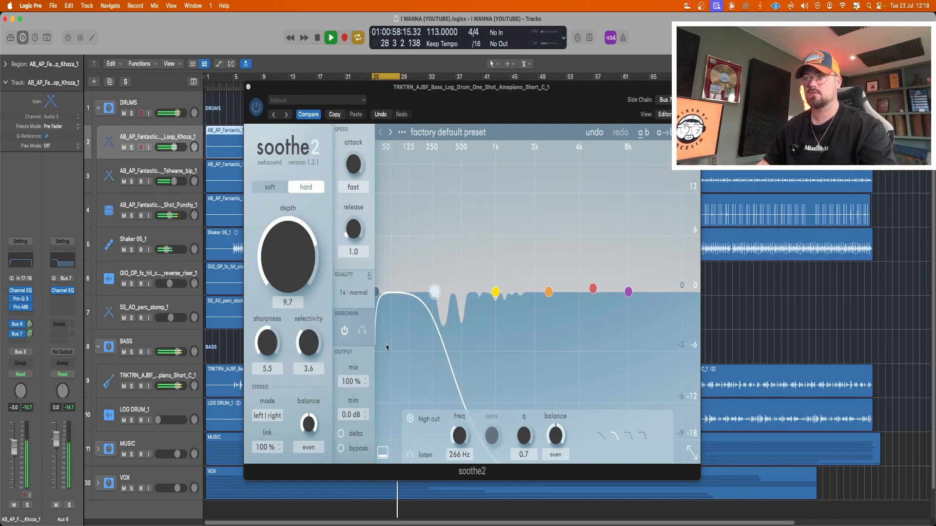
key(space)
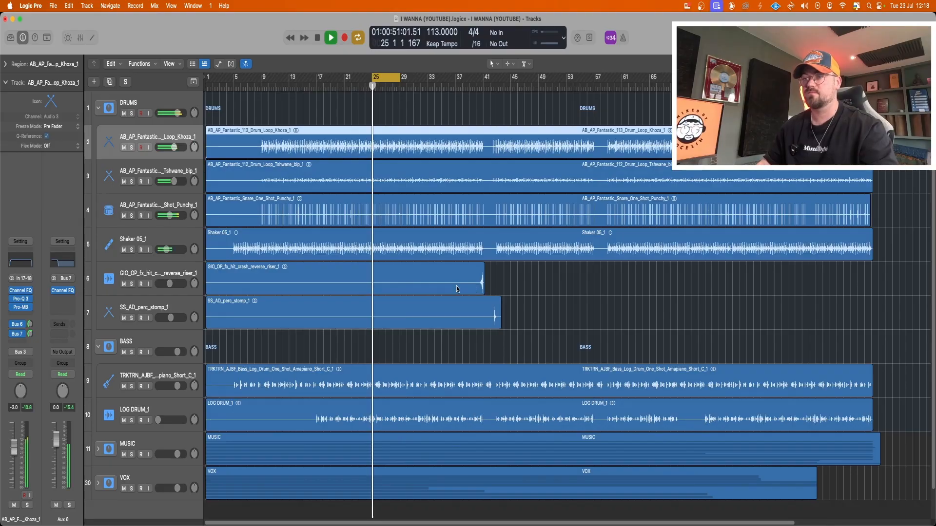
Reopen soothe2 on the bass track to review its sidechained settings during playback, and close it.
click(146, 378)
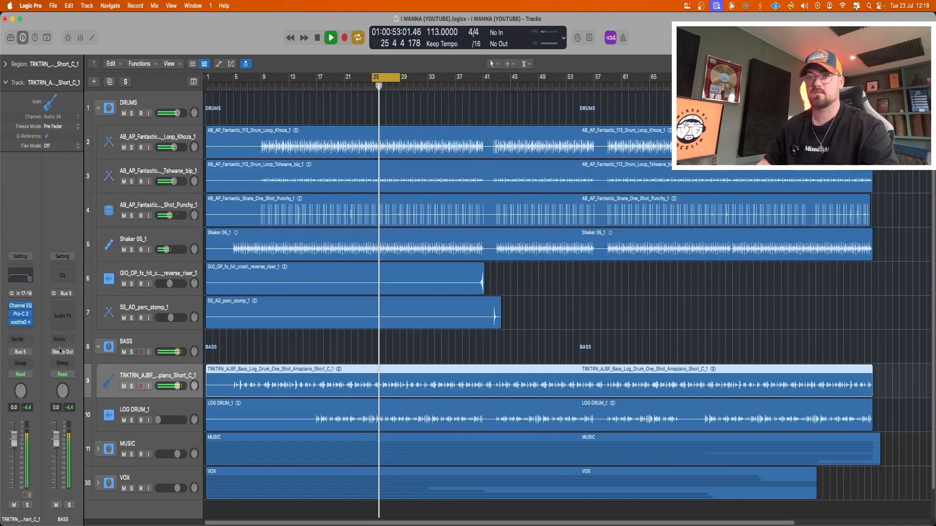
click(21, 322)
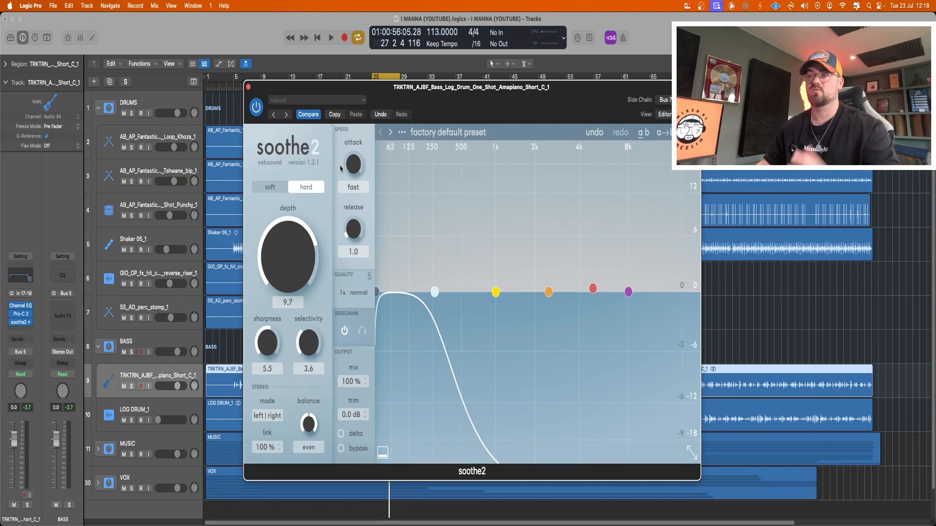
click(247, 86)
key(space)
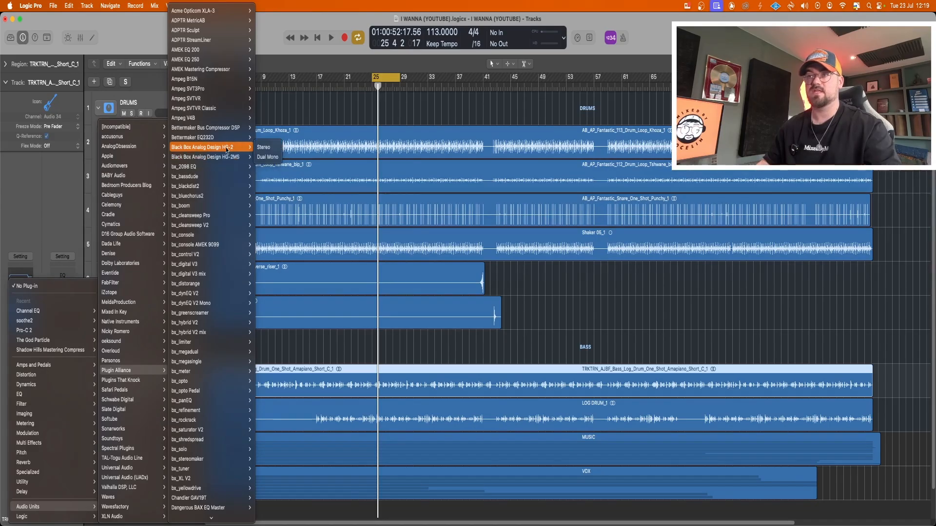
Insert a stereo Black Box Analog Design HG-2 on the log drum bass track and engage its saturation with the frequency set to Low.
click(266, 147)
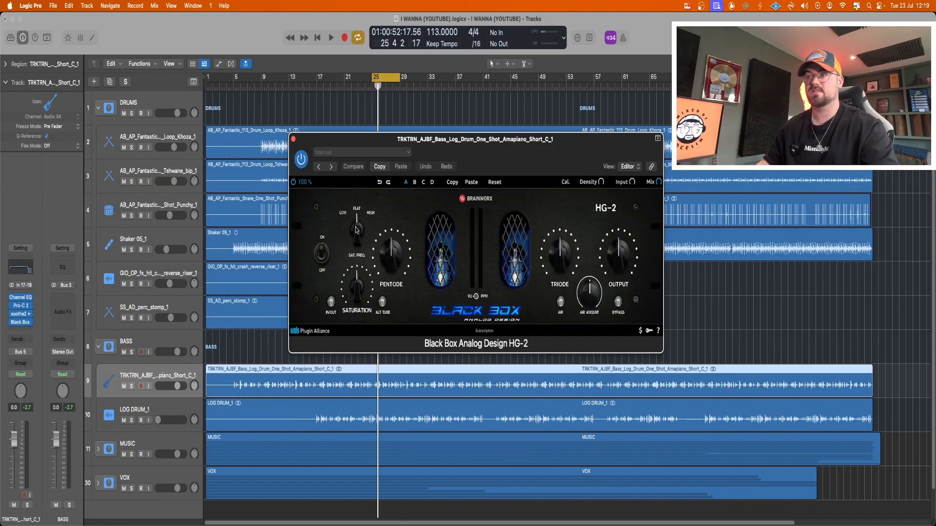
drag(348, 238, 371, 281)
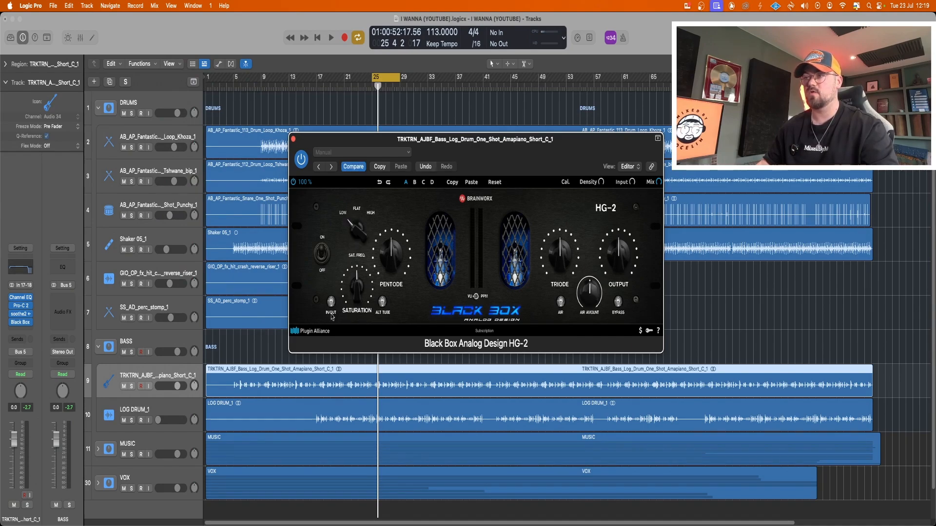
drag(481, 148, 396, 131)
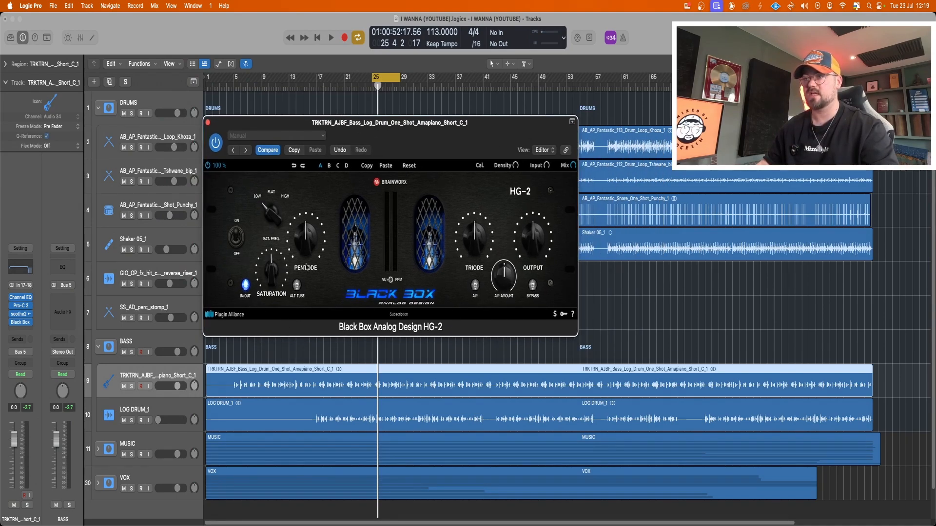
Adjust the HG-2 saturation, pentode and triode, turn on Air and set the output to about 46% during looped playback.
key(space)
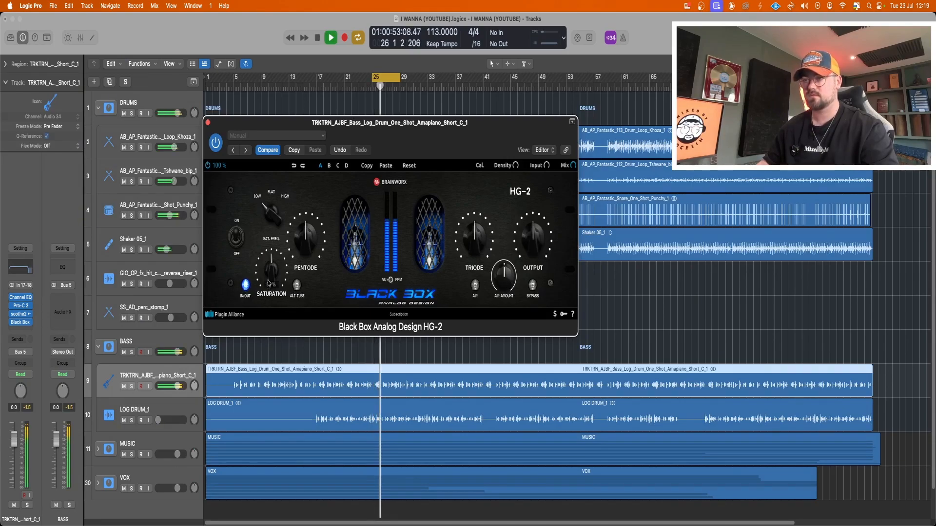
scroll(268, 278, up, 1)
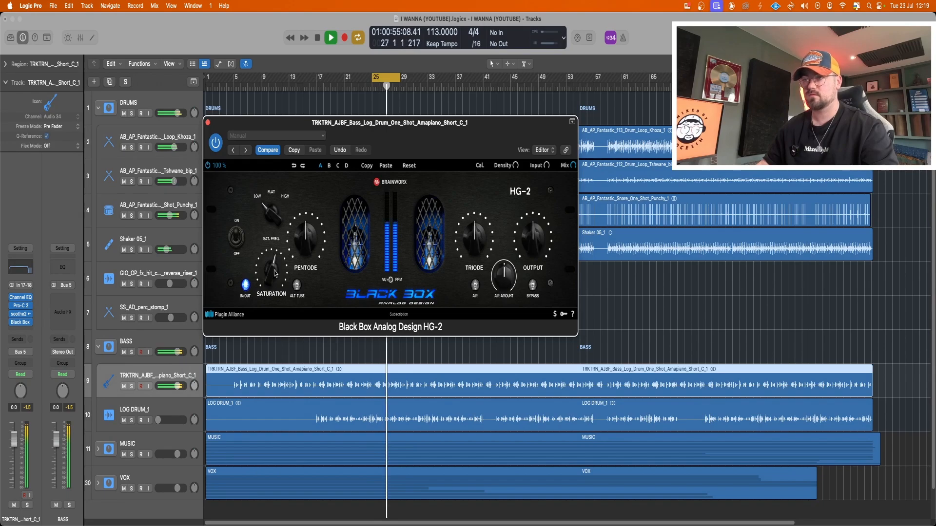
scroll(303, 248, down, 1)
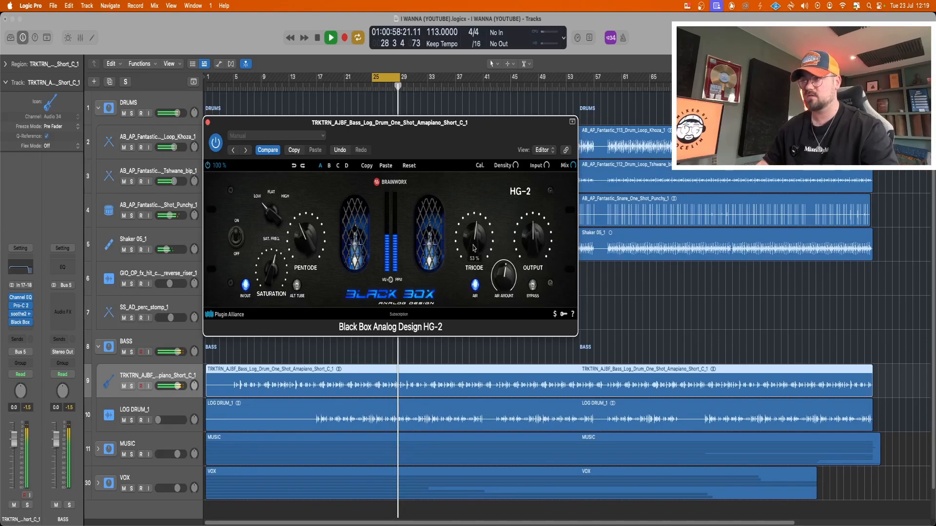
mouse_move(501, 282)
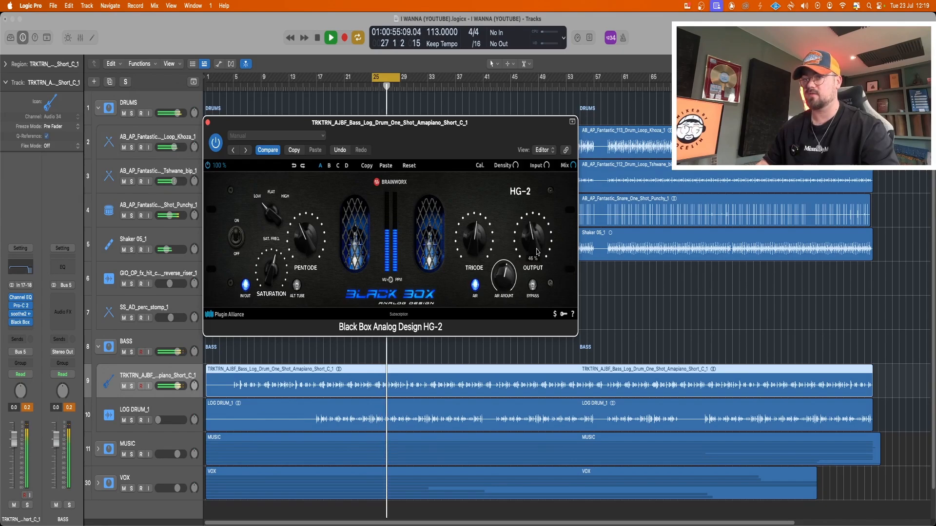
key(space)
key(space)
click(117, 460)
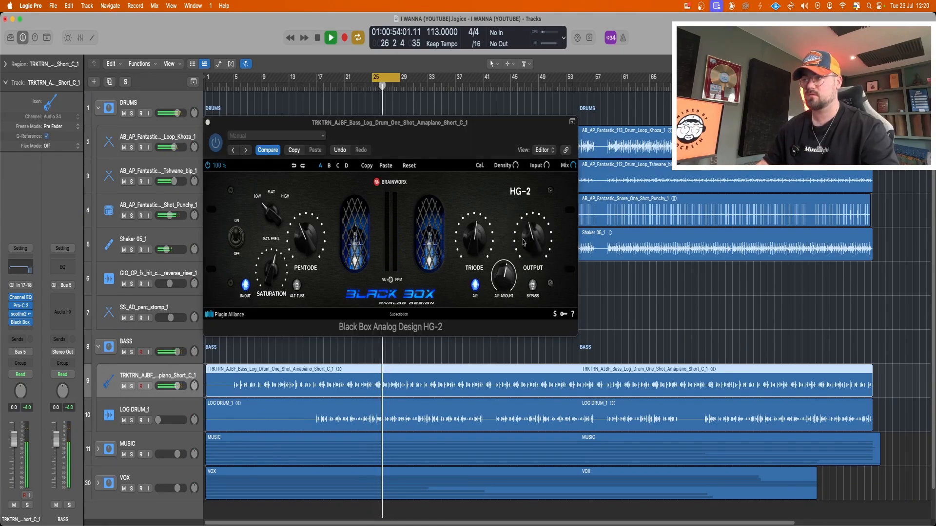
click(534, 250)
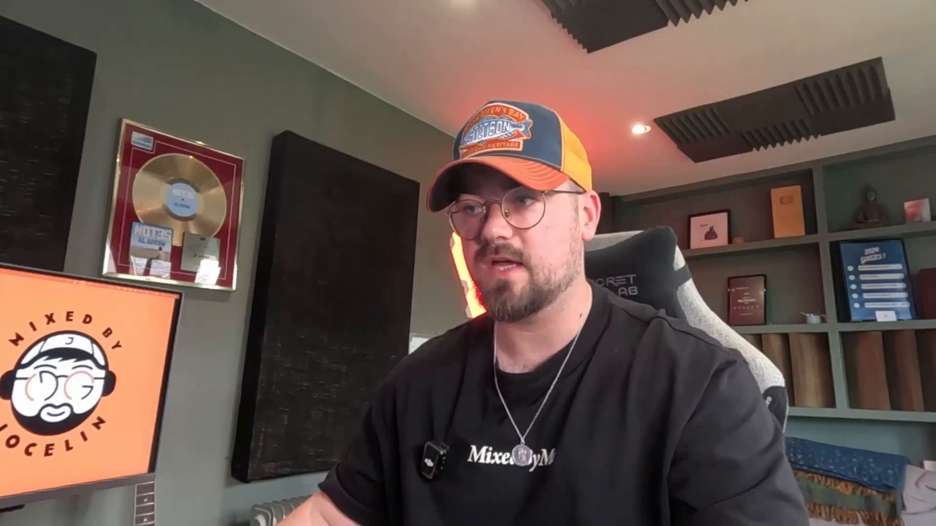
Copy the log drum bass track's channel strip setting and paste it onto the LOG DRUM_1 track.
key(Down)
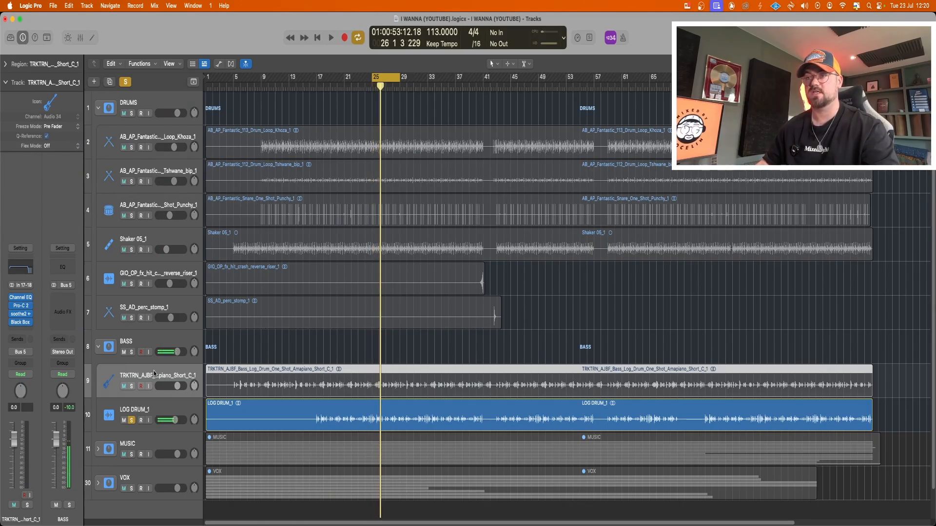
click(19, 248)
click(54, 287)
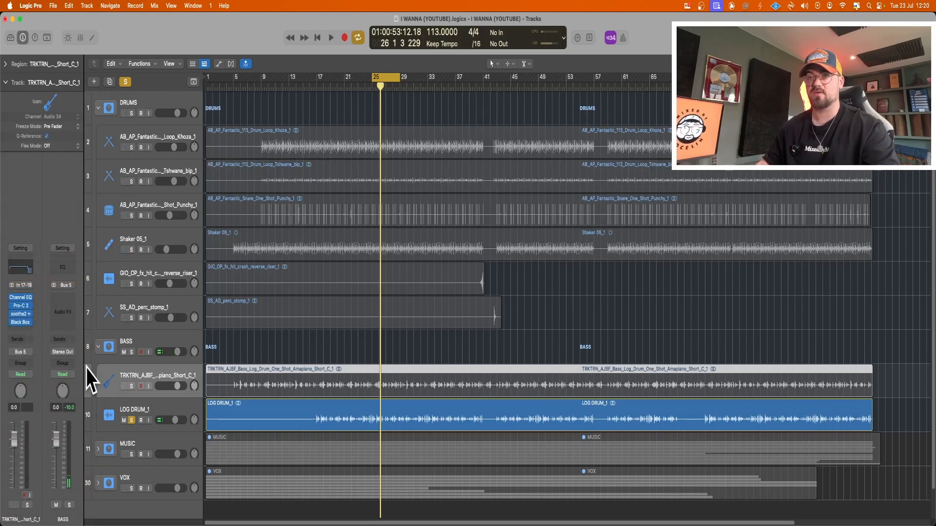
click(158, 415)
click(22, 276)
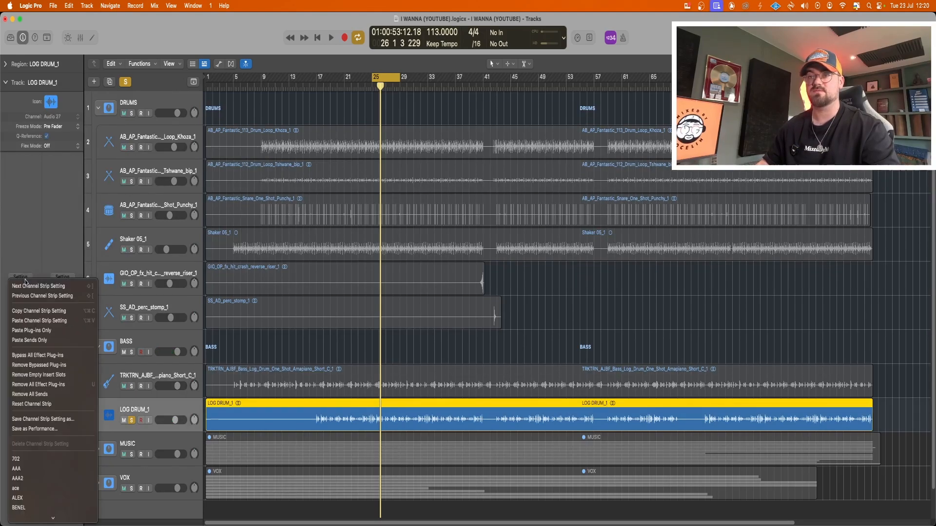
click(36, 320)
Play LOG DRUM_1 with the HG-2 bypassed, check its Pro-C 2, and set the Channel EQ high cut to about 1290 Hz.
key(space)
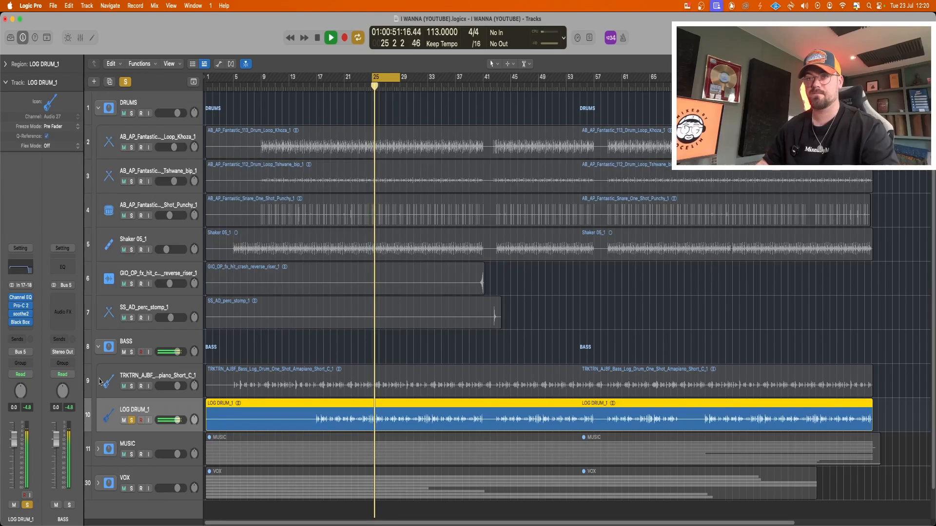
click(12, 323)
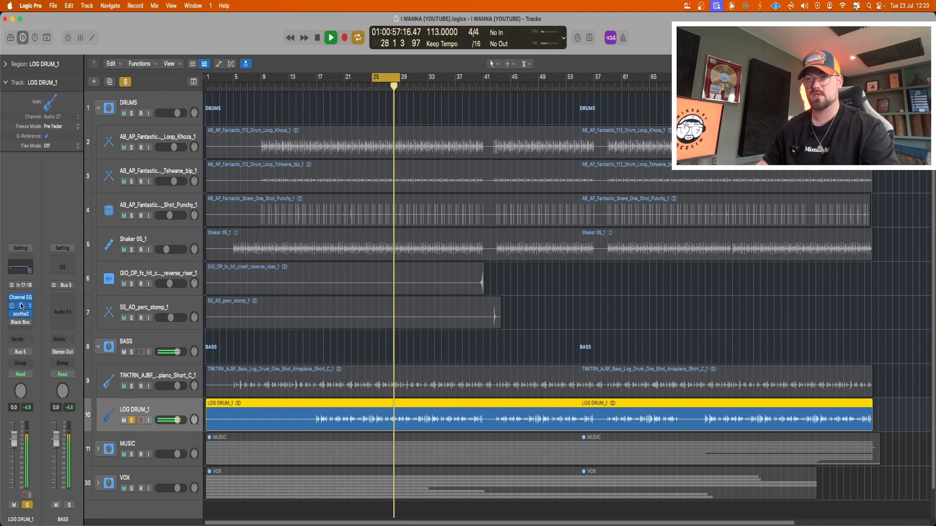
click(22, 306)
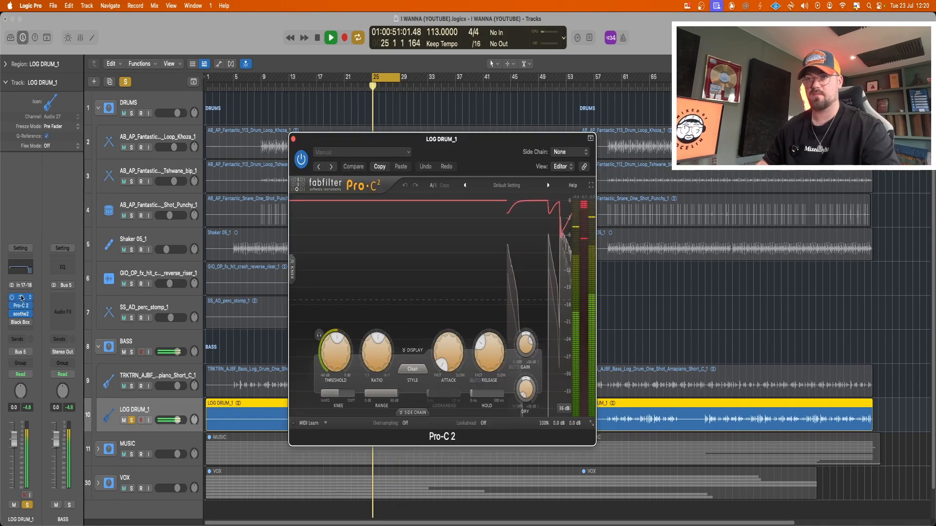
click(21, 298)
drag(705, 315, 560, 302)
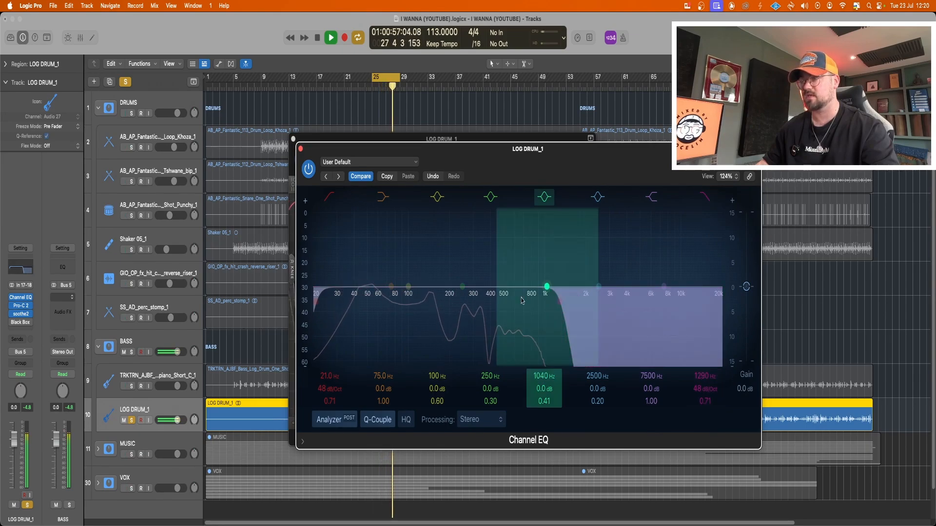
click(300, 148)
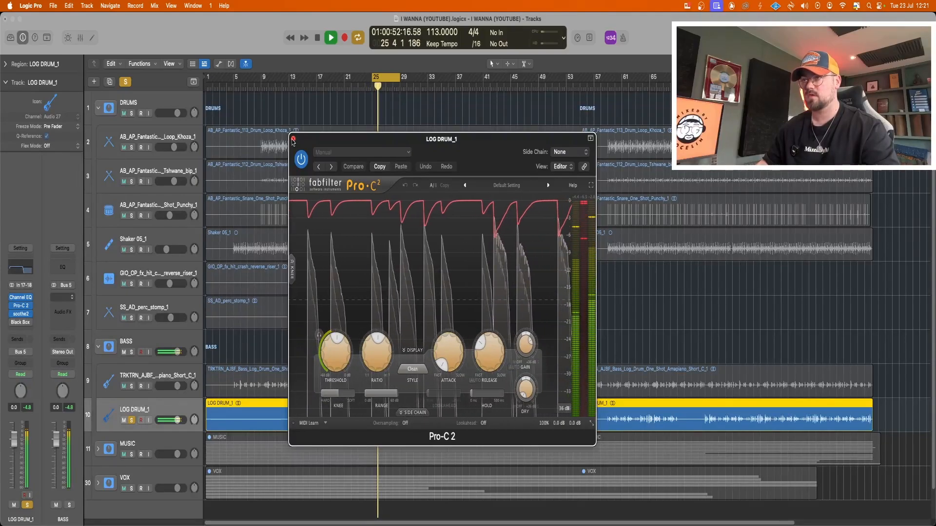
click(293, 139)
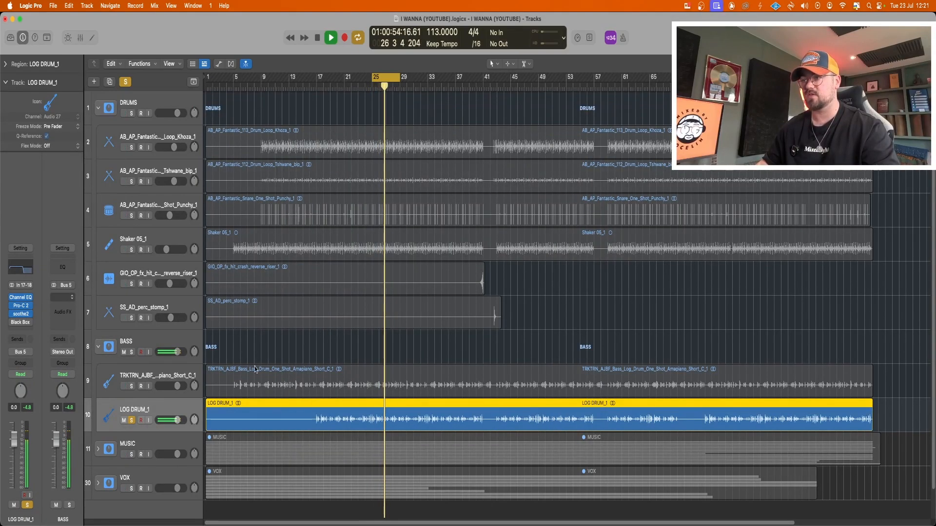
Assign the side chain source in LOG DRUM_1's soothe2 and solo the 113 drum loop to check the reduction it triggers.
click(21, 314)
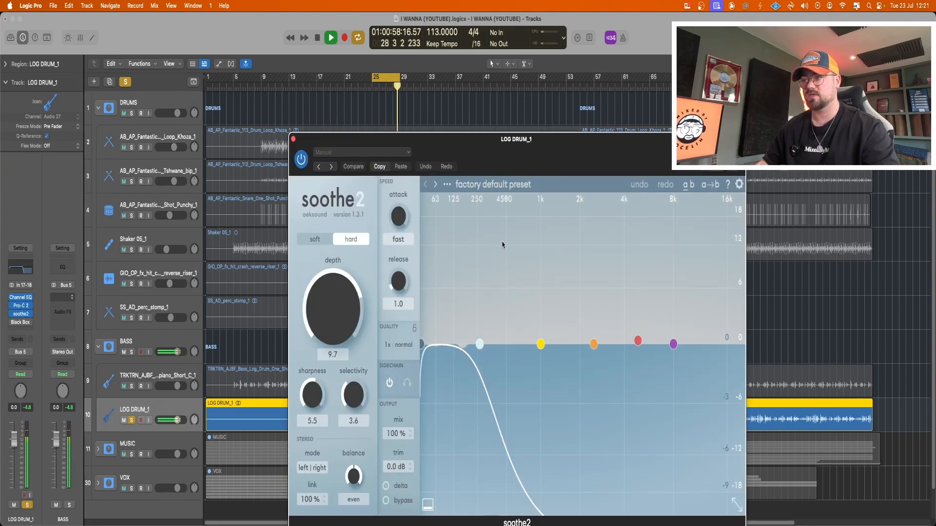
drag(514, 153, 489, 98)
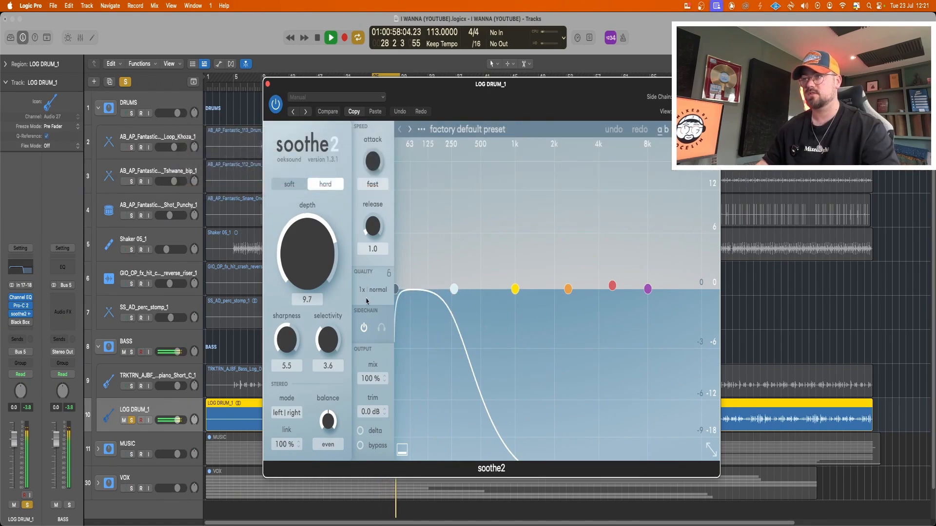
click(132, 150)
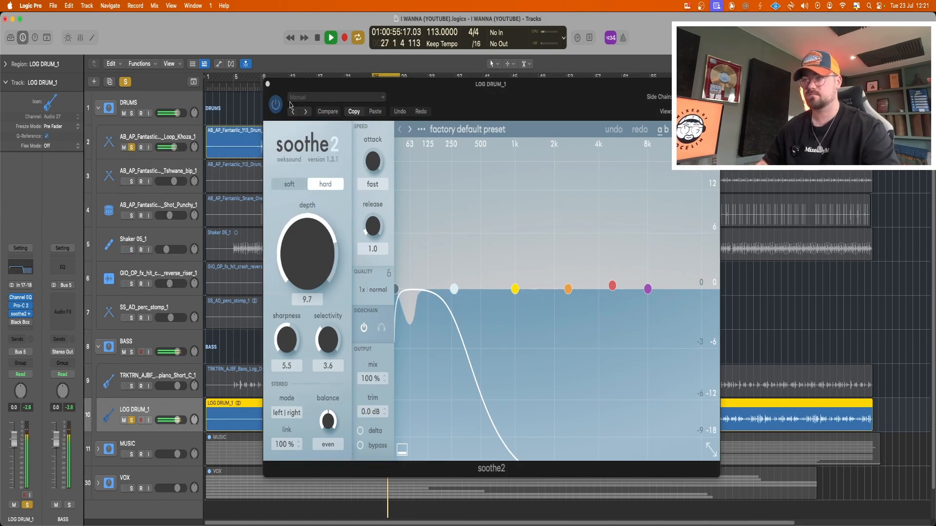
click(268, 84)
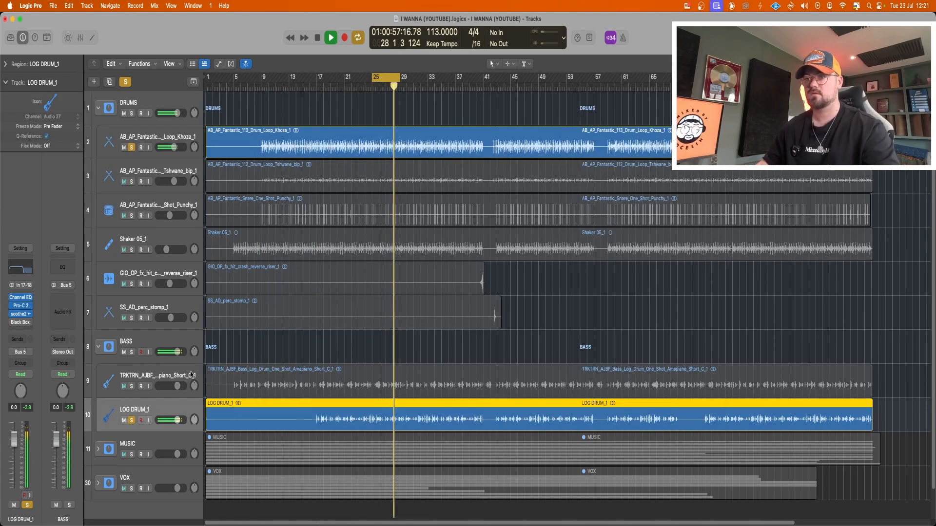
Re-enable the HG-2 on LOG DRUM_1, lower its saturation, and clear the solos to bring back the full mix.
click(21, 323)
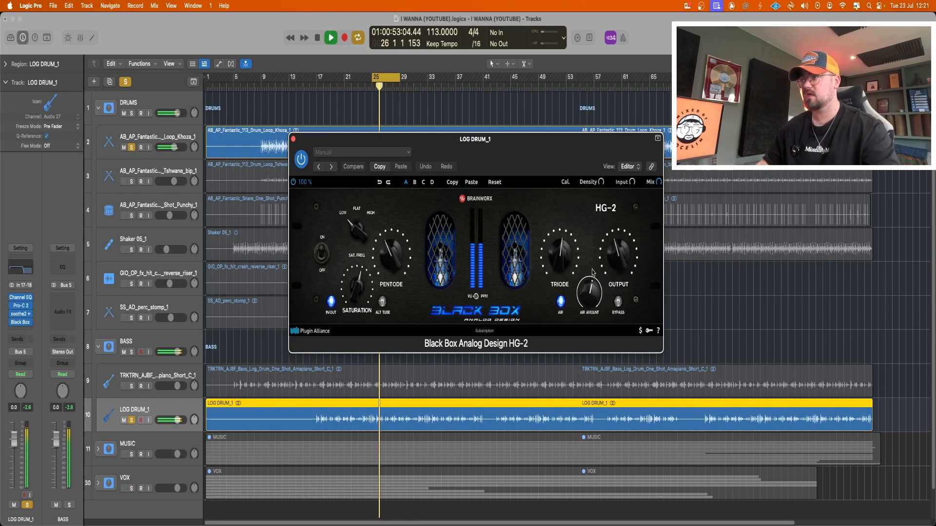
drag(356, 286, 349, 294)
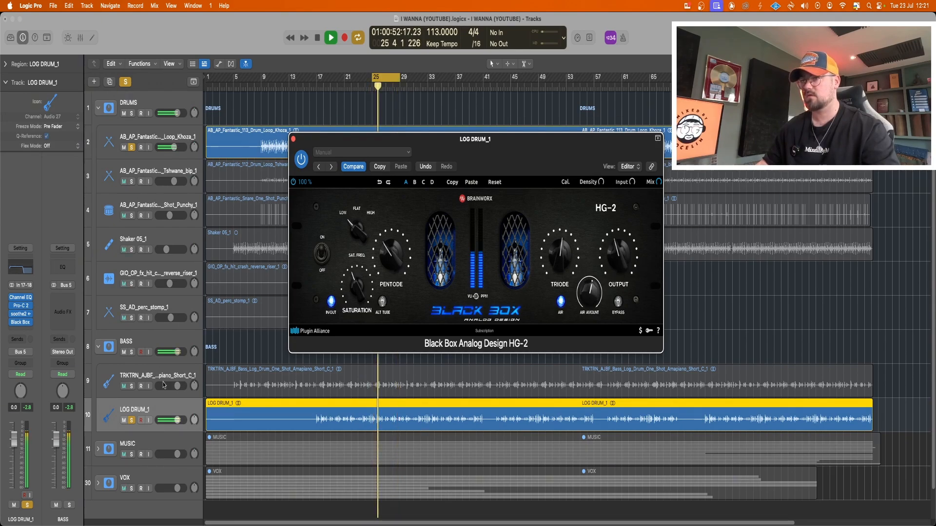
click(132, 421)
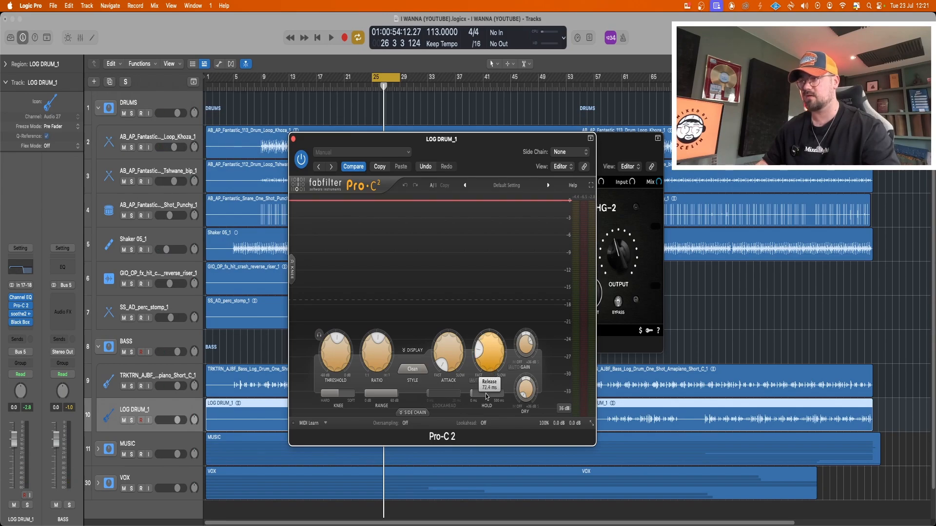
Set LOG DRUM_1's Pro-C 2 release to about 72.4 ms and threshold to about -21.5 dB during playback, and close the plug-in windows.
key(space)
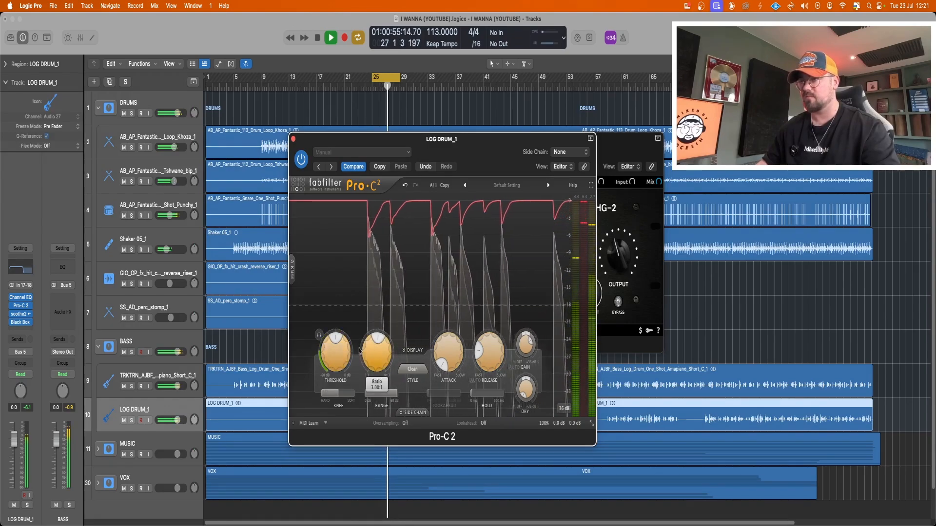
drag(332, 355, 335, 358)
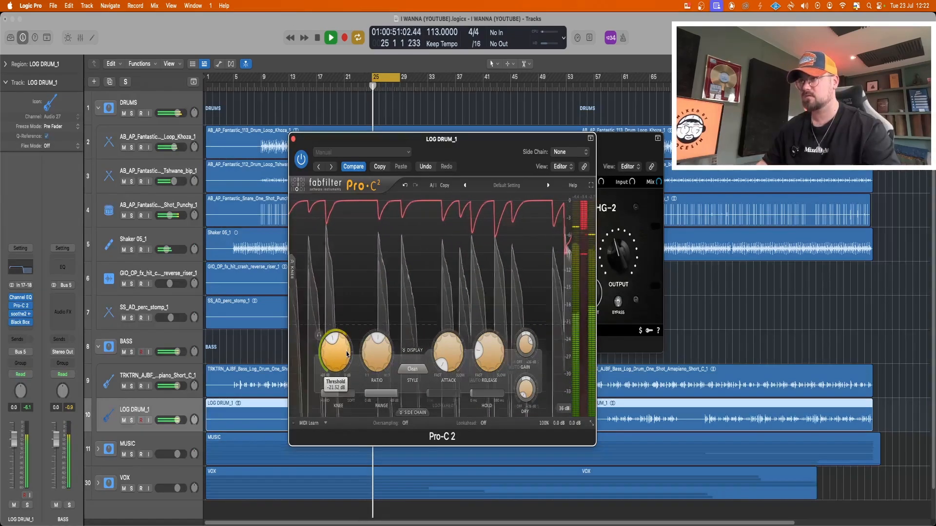
click(292, 140)
click(293, 139)
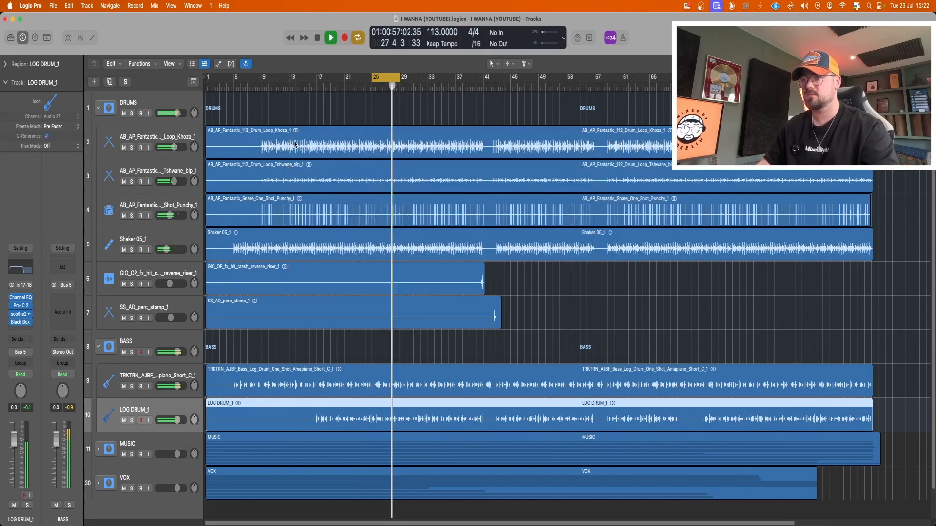
Lower the LOG DRUM_1 track volume to about -2.6 dB while looping the mix.
key(space)
key(space)
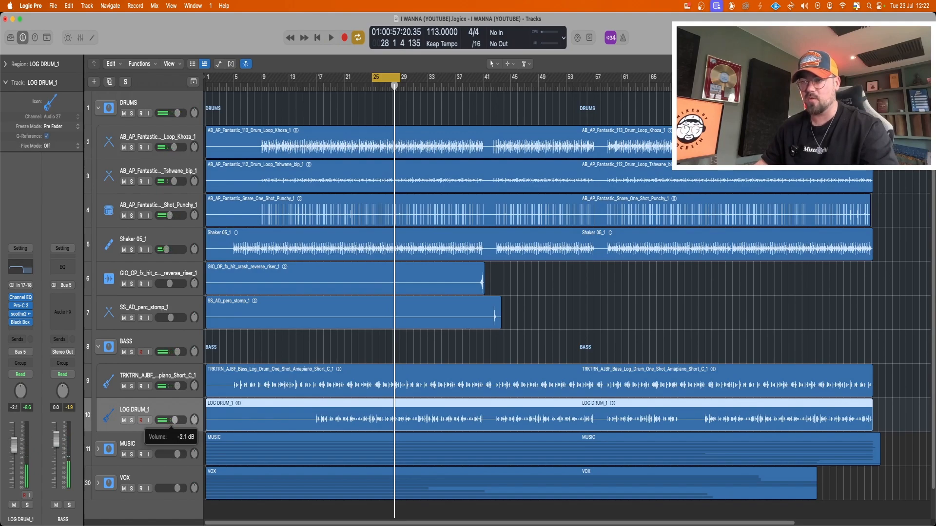
key(space)
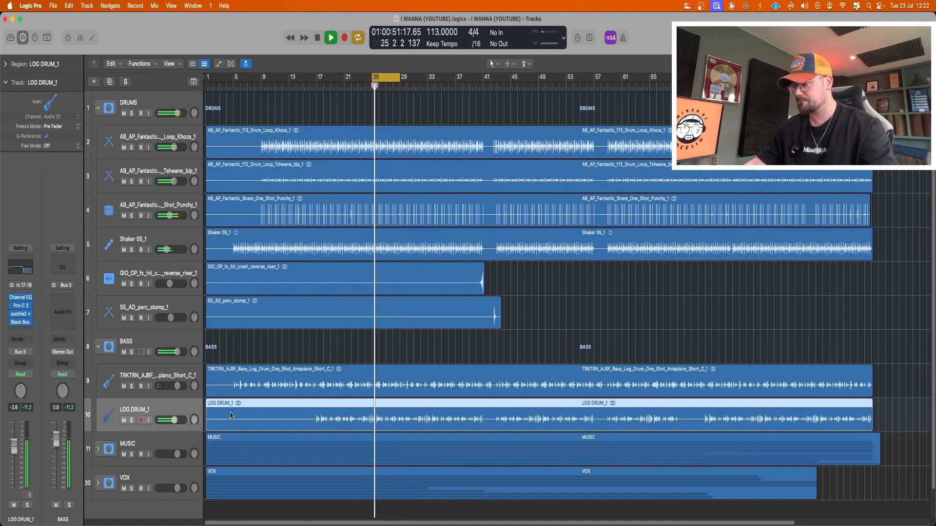